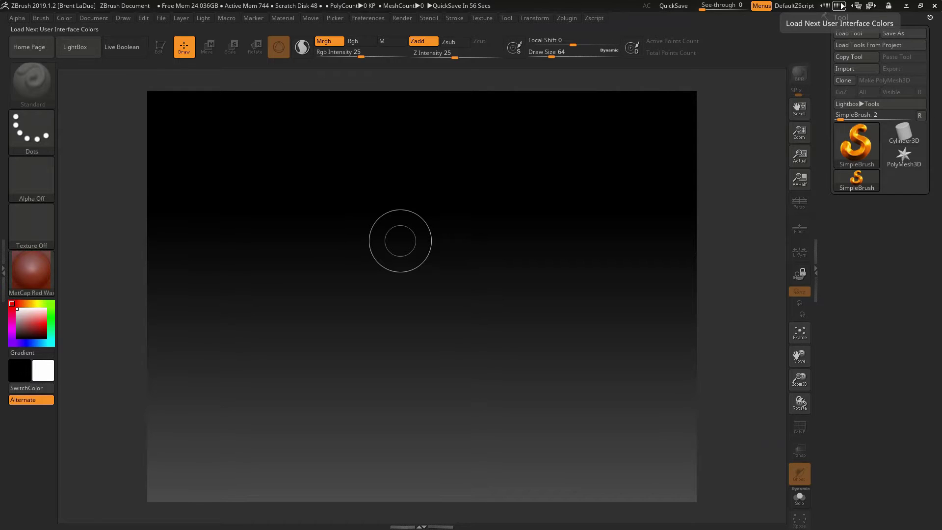
# - Cycle forward through the preset interface colour schemes, from Z3.1_Breen up to Z3.1_Gray07
pyautogui.click(842, 6)
pyautogui.click(841, 6)
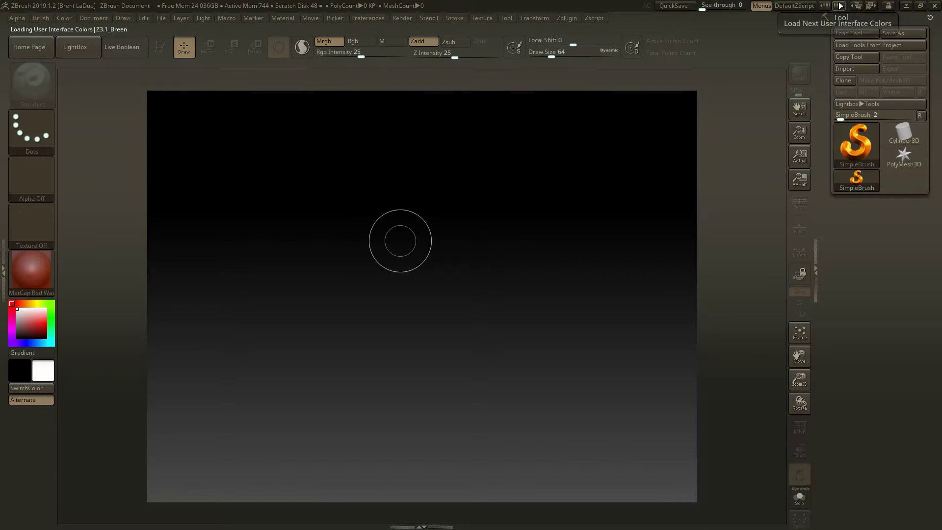
pyautogui.click(840, 6)
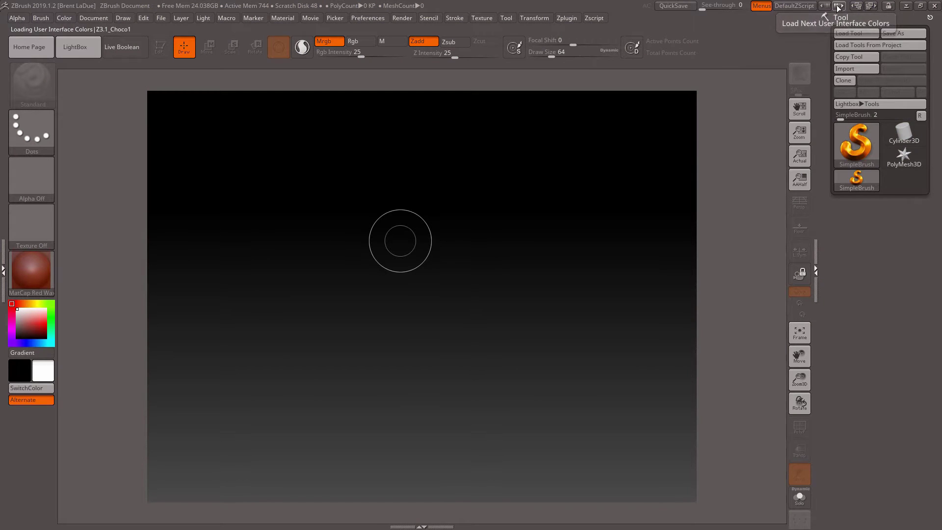
pyautogui.click(839, 7)
pyautogui.click(840, 7)
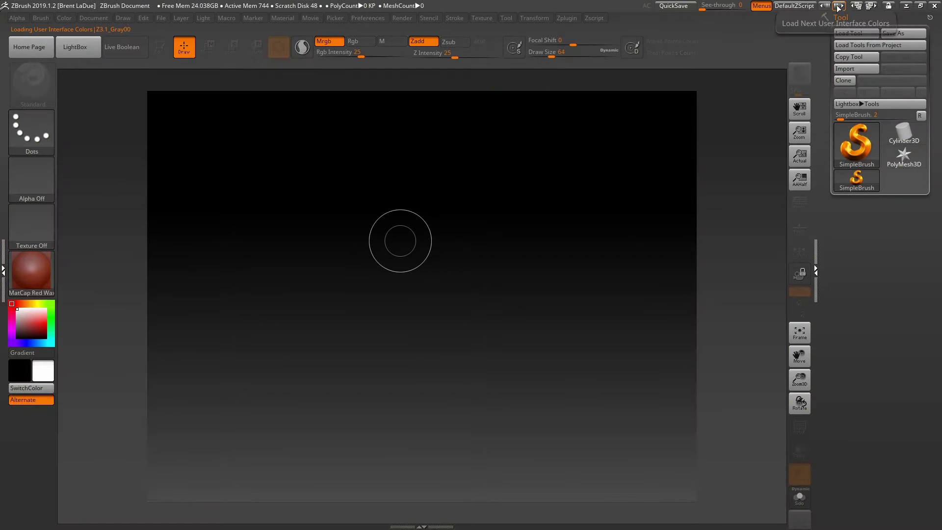
pyautogui.click(840, 7)
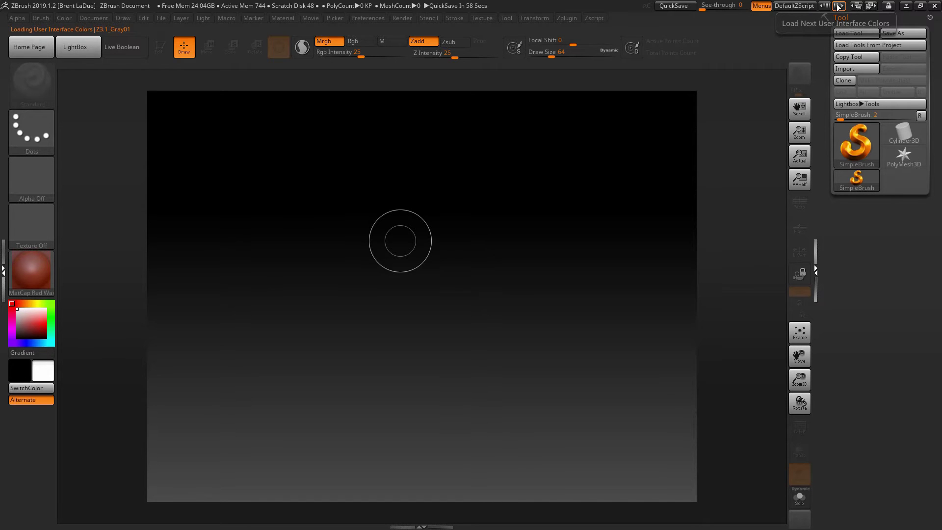
pyautogui.click(839, 6)
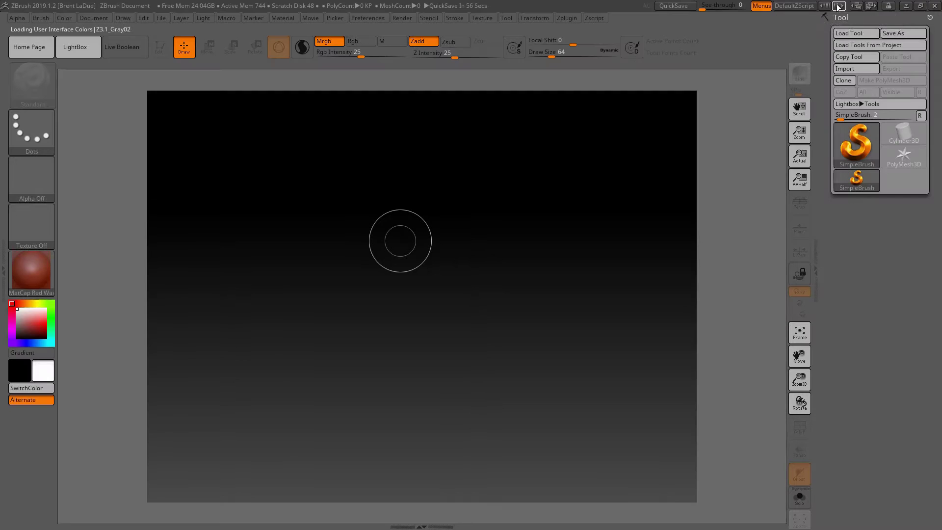
pyautogui.click(840, 7)
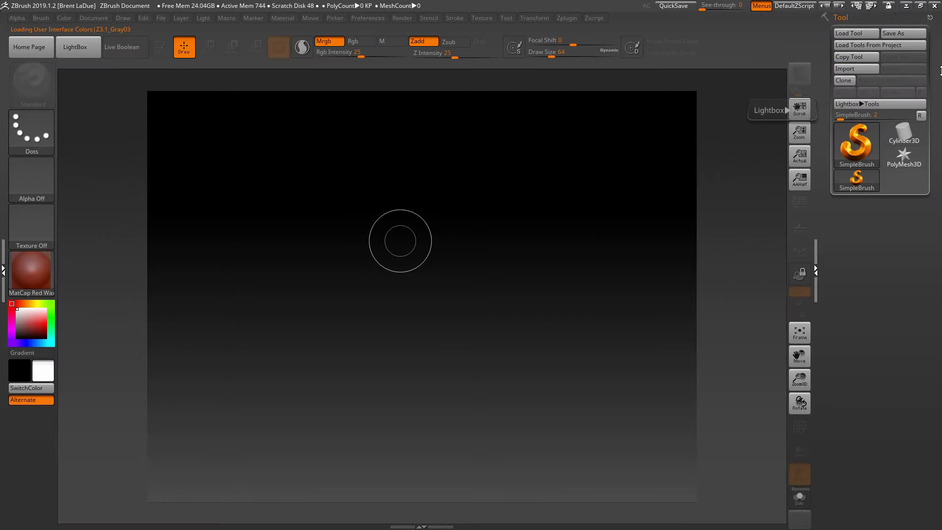
pyautogui.click(844, 5)
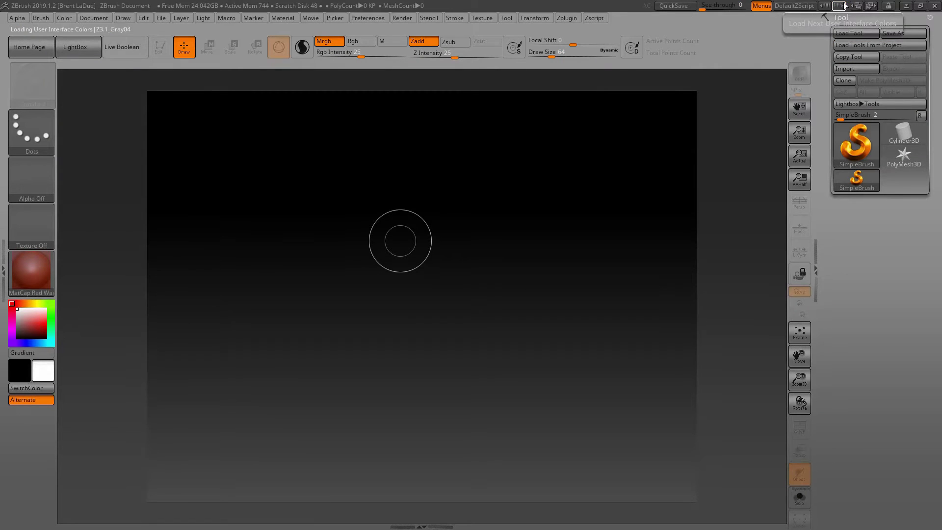
pyautogui.click(844, 5)
pyautogui.click(844, 5)
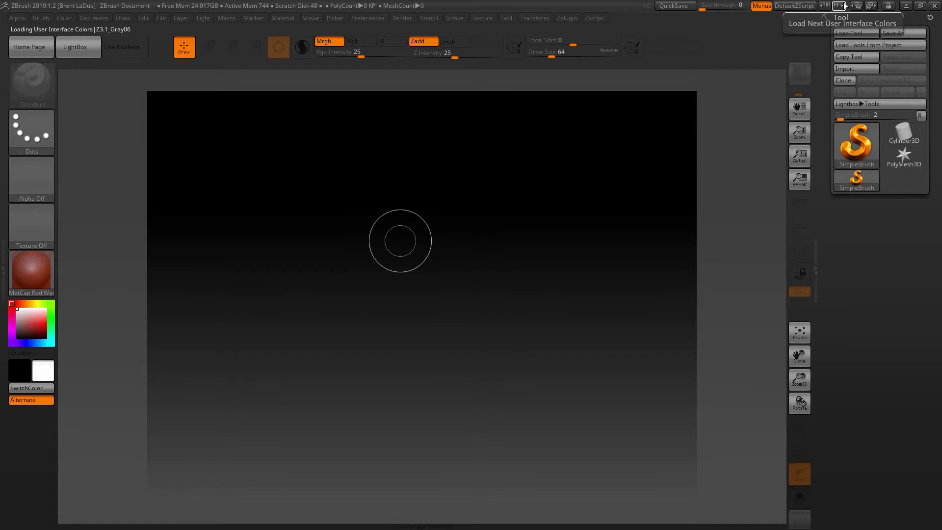
pyautogui.click(844, 5)
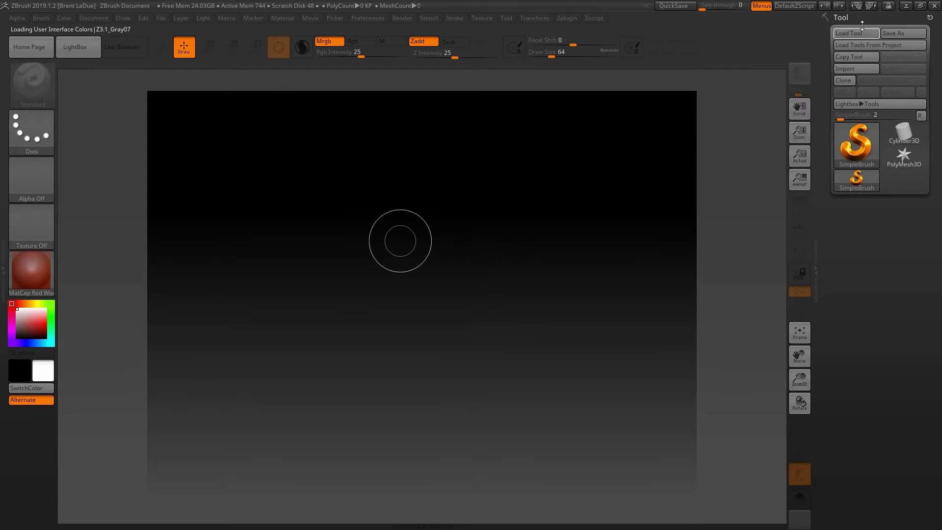
# - Step back through the gray presets to the Z3.1_Gray02 colour scheme
pyautogui.click(825, 6)
pyautogui.click(825, 6)
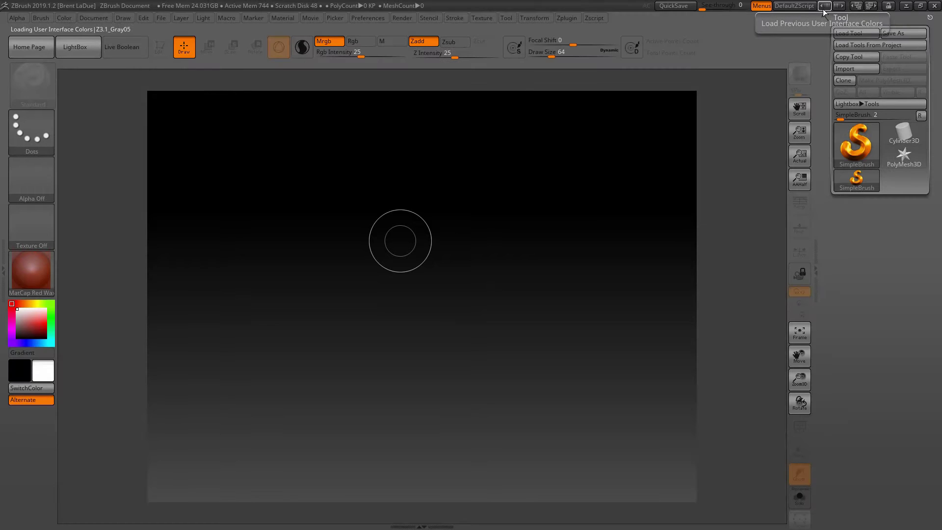
pyautogui.click(824, 6)
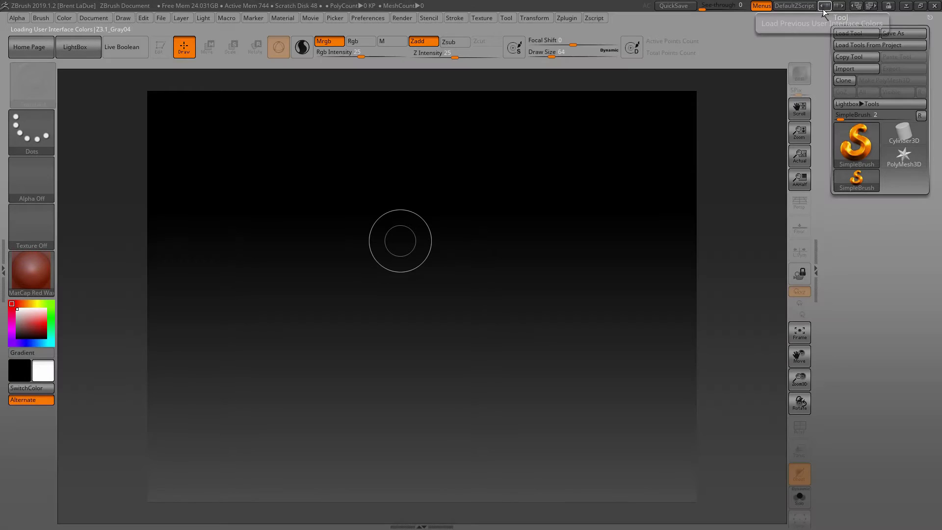
pyautogui.click(825, 5)
pyautogui.click(825, 7)
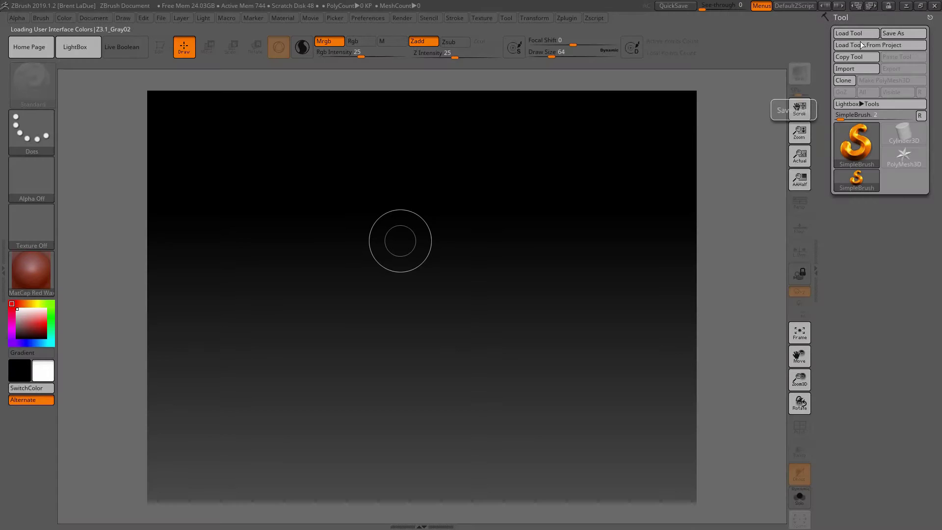
# - Use Restore Standard UI in Preferences > Config to bring back the default dark colours
pyautogui.click(384, 17)
pyautogui.click(382, 53)
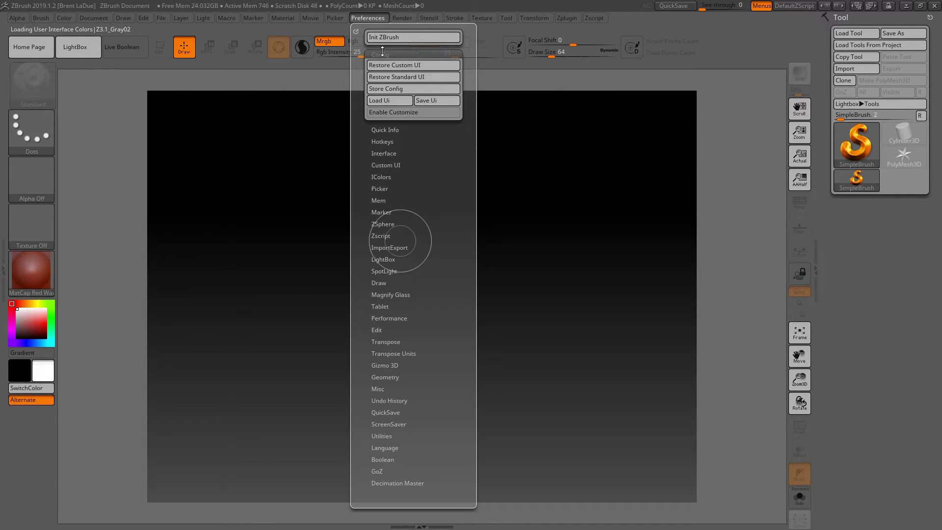
pyautogui.click(428, 76)
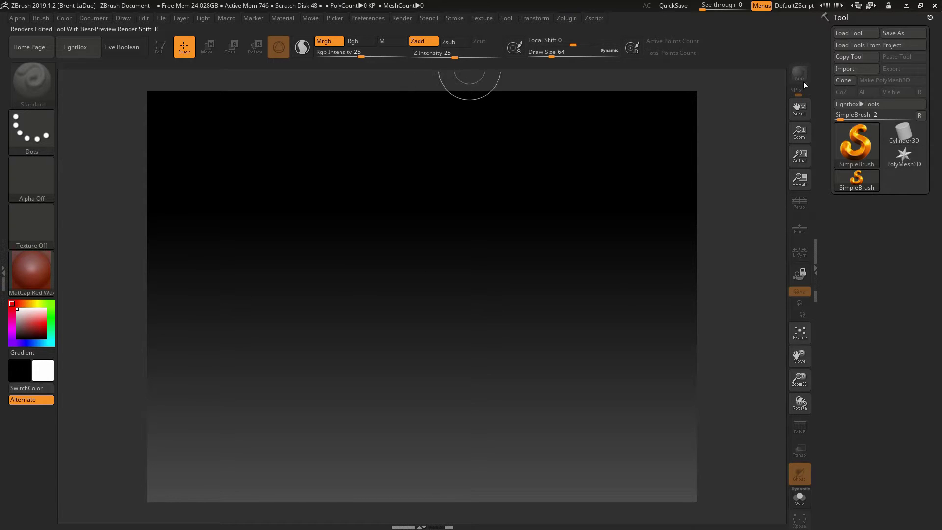
# - Expand Preferences > ICColors and dock the Preferences palette in the right tray
pyautogui.click(368, 18)
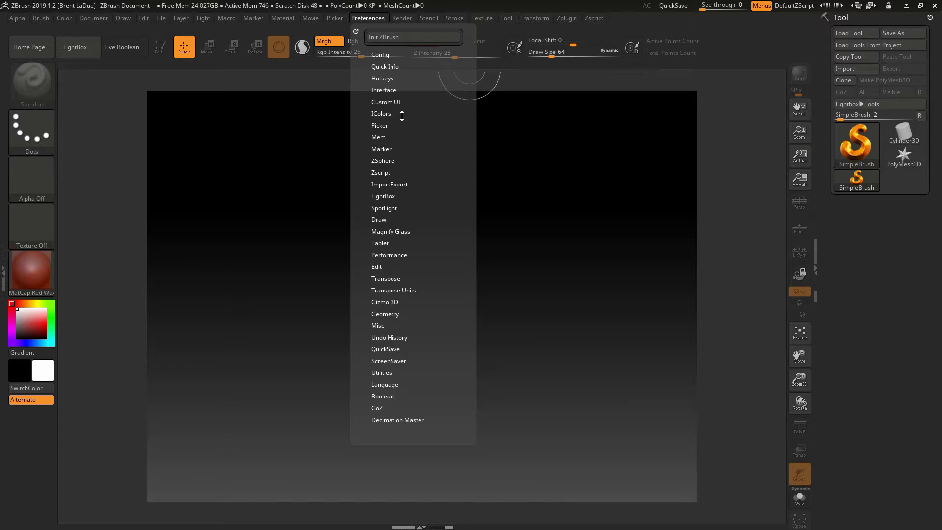
pyautogui.click(381, 114)
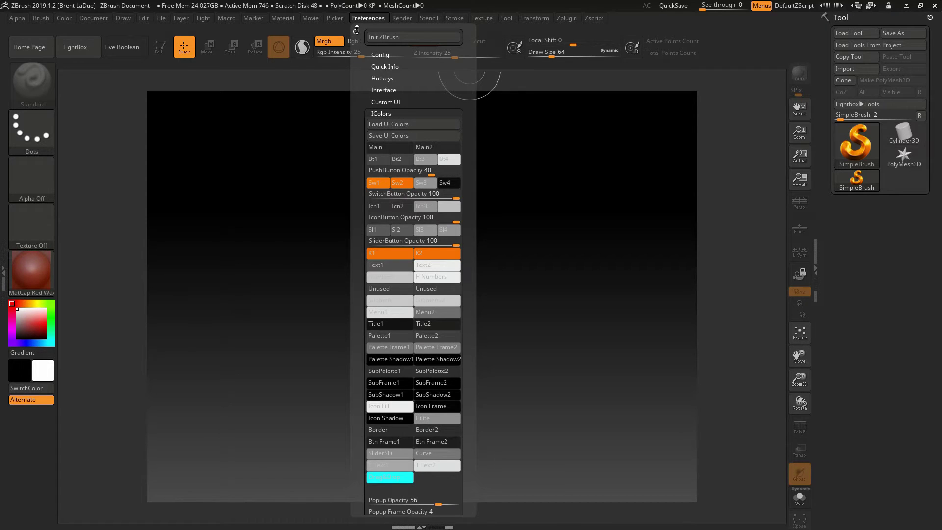
pyautogui.moveTo(355, 30); pyautogui.dragTo(873, 20)
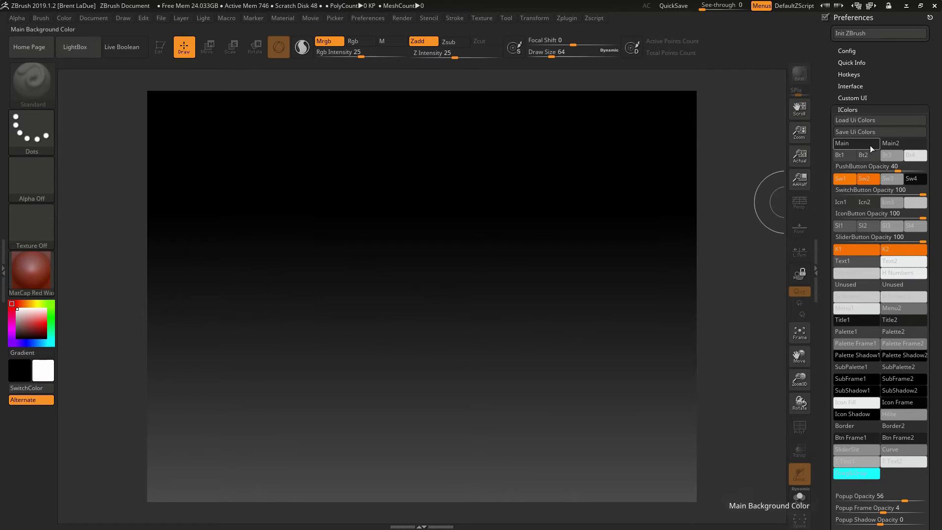
# - Recolour the Sw2 switch-button swatch, trying white and orange before settling on magenta
pyautogui.click(841, 178)
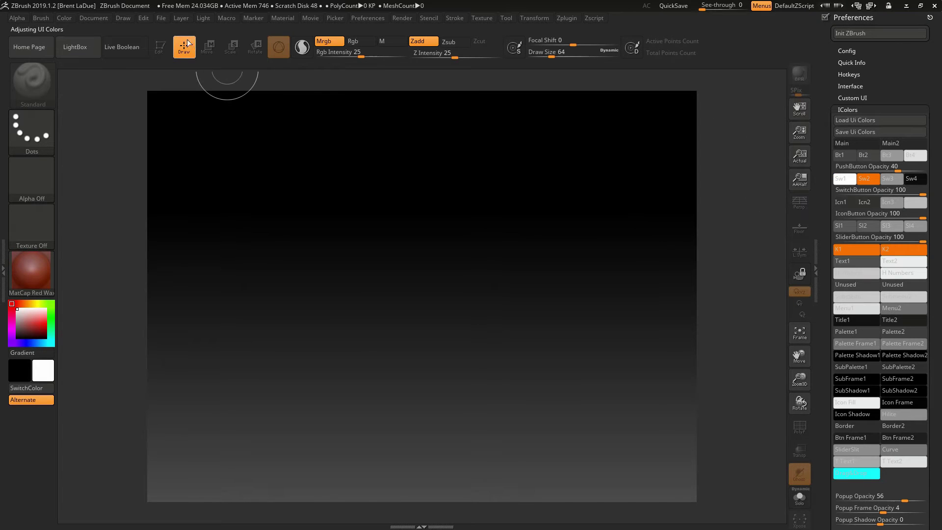
pyautogui.click(874, 179)
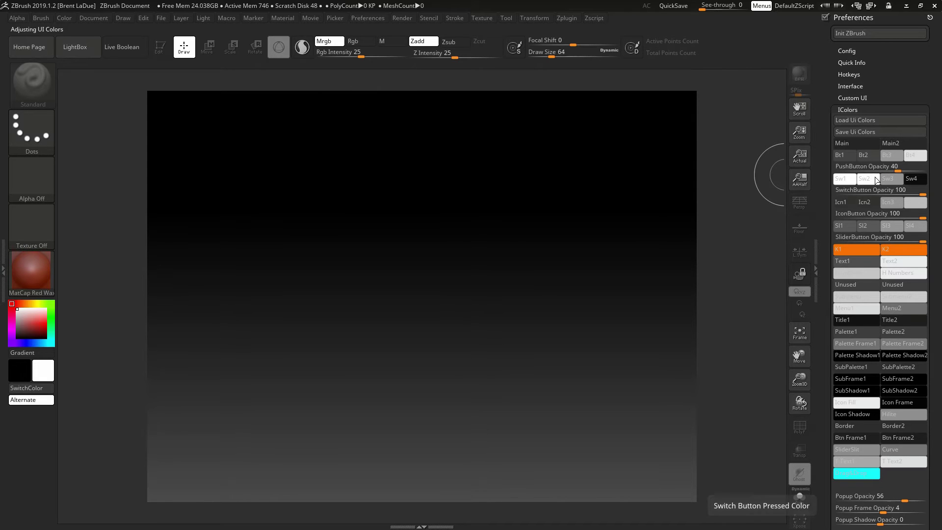
pyautogui.moveTo(875, 179); pyautogui.dragTo(868, 251)
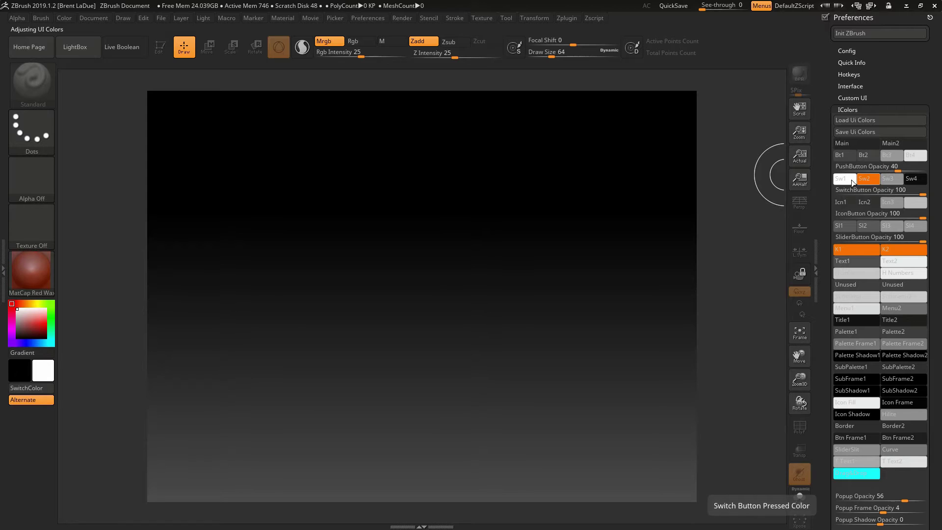
pyautogui.moveTo(868, 180)
pyautogui.mouseDown()
pyautogui.moveTo(508, 68)
pyautogui.moveTo(97, 265)
pyautogui.moveTo(49, 327)
pyautogui.moveTo(27, 314)
pyautogui.moveTo(363, 299)
pyautogui.moveTo(857, 196)
pyautogui.moveTo(30, 310)
pyautogui.moveTo(10, 339)
pyautogui.mouseUp()
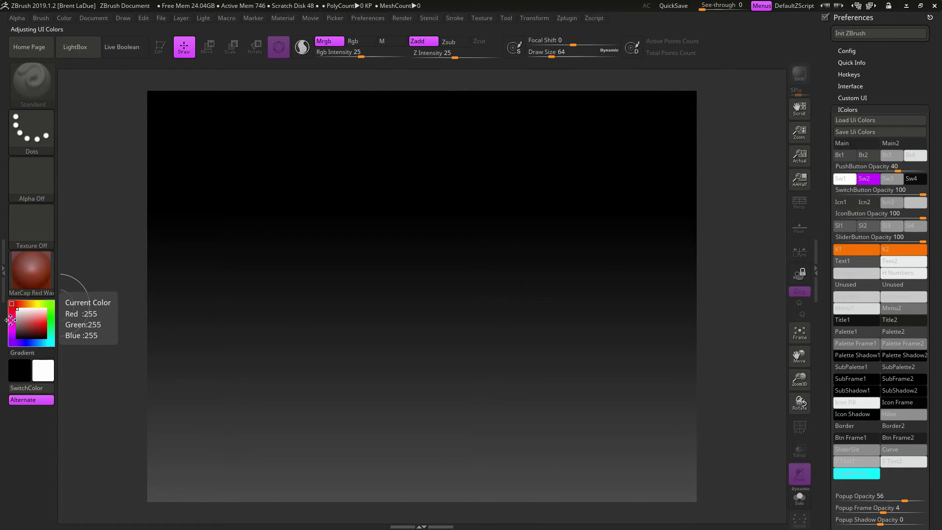
pyautogui.click(882, 193)
pyautogui.click(876, 179)
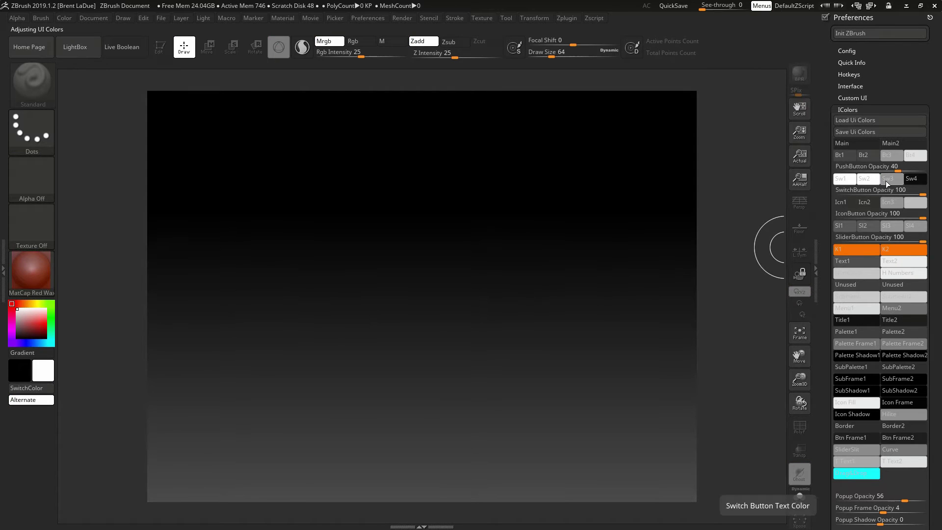
pyautogui.moveTo(873, 177)
pyautogui.mouseDown()
pyautogui.moveTo(117, 328)
pyautogui.moveTo(15, 324)
pyautogui.moveTo(10, 338)
pyautogui.mouseUp()
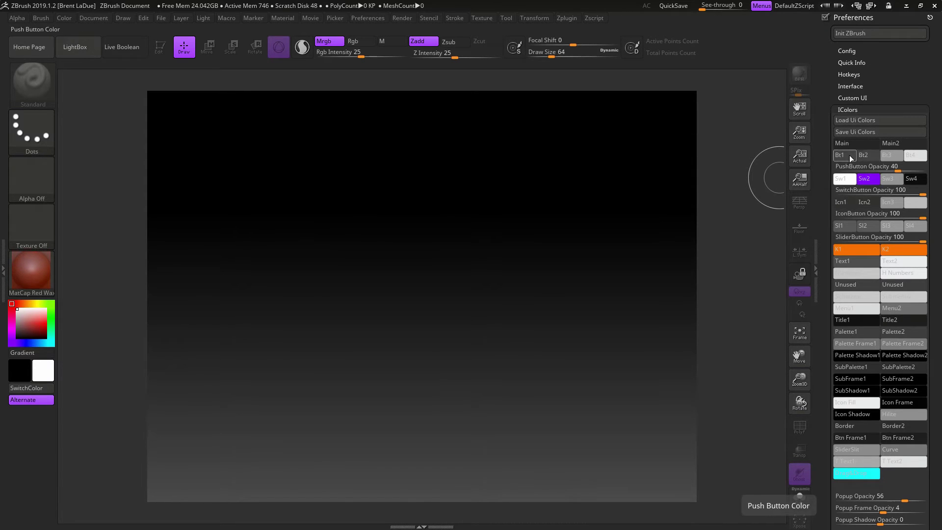
pyautogui.moveTo(853, 155)
pyautogui.mouseDown()
pyautogui.moveTo(770, 137)
pyautogui.moveTo(196, 132)
pyautogui.moveTo(29, 76)
pyautogui.moveTo(73, 39)
pyautogui.moveTo(193, 44)
pyautogui.moveTo(154, 64)
pyautogui.moveTo(161, 49)
pyautogui.moveTo(559, 55)
pyautogui.moveTo(576, 47)
pyautogui.moveTo(425, 43)
pyautogui.moveTo(631, 137)
pyautogui.moveTo(851, 157)
pyautogui.mouseUp()
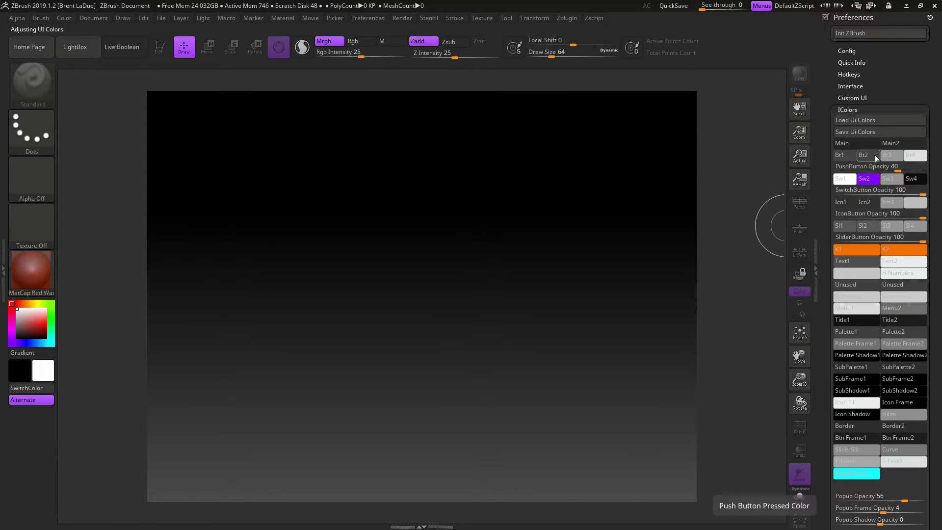
pyautogui.moveTo(875, 155)
pyautogui.mouseDown()
pyautogui.moveTo(608, 119)
pyautogui.moveTo(305, 41)
pyautogui.moveTo(193, 44)
pyautogui.moveTo(36, 83)
pyautogui.moveTo(31, 255)
pyautogui.moveTo(804, 181)
pyautogui.moveTo(873, 157)
pyautogui.mouseUp()
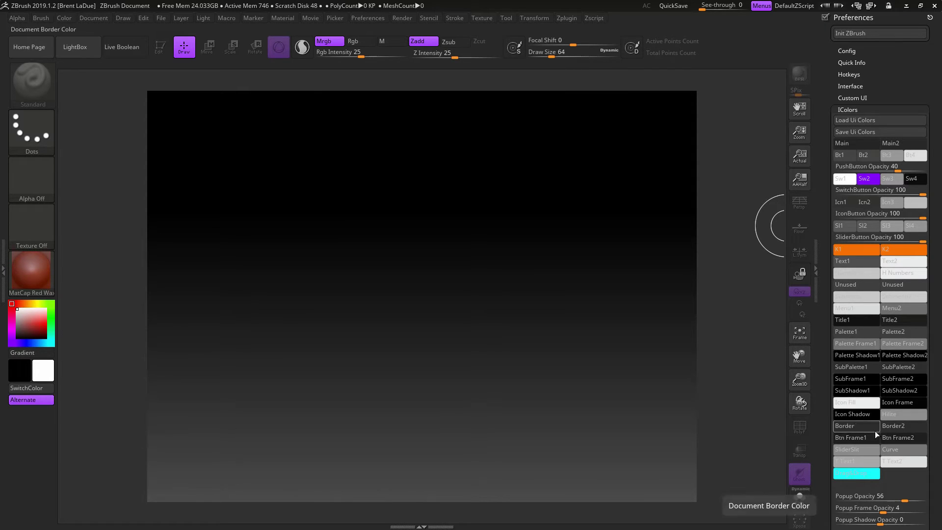
pyautogui.moveTo(867, 427)
pyautogui.mouseDown()
pyautogui.moveTo(787, 389)
pyautogui.moveTo(844, 243)
pyautogui.moveTo(873, 245)
pyautogui.moveTo(887, 149)
pyautogui.moveTo(863, 179)
pyautogui.moveTo(870, 429)
pyautogui.mouseUp()
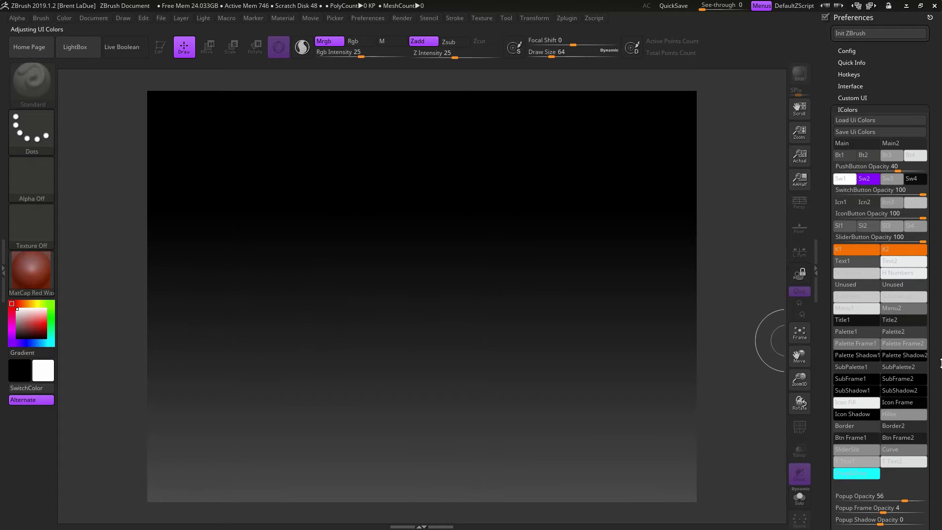
# - Set the Main interface colour to yellow-green and the Main2 gradient colour to teal
pyautogui.scroll(-1, 829, 175)
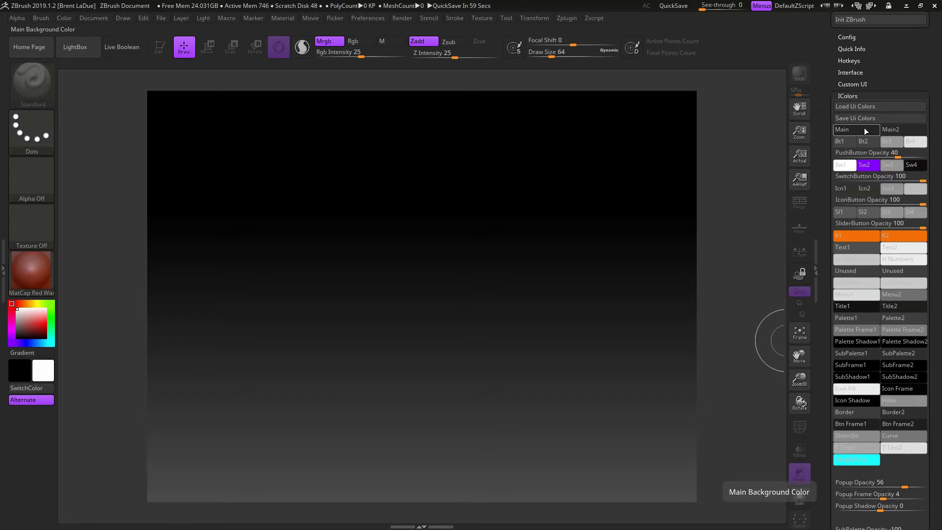
pyautogui.click(51, 319)
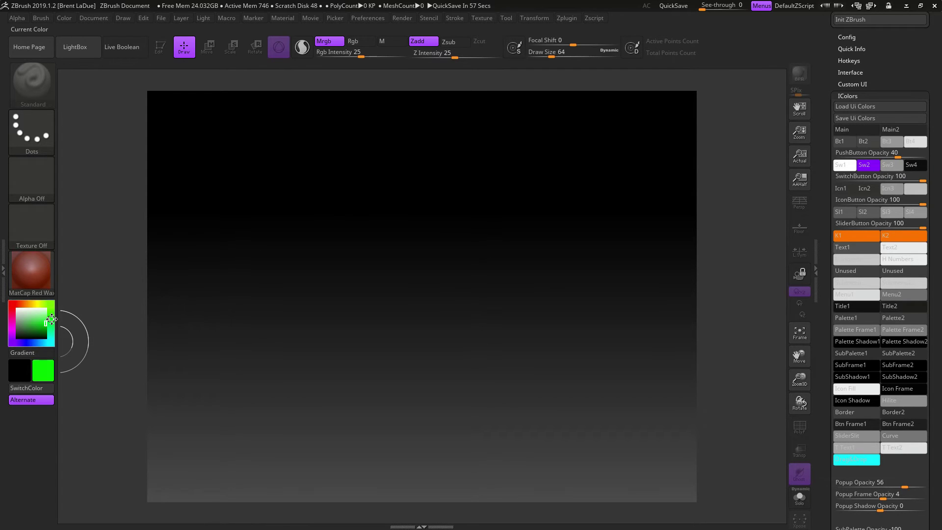
pyautogui.moveTo(51, 319); pyautogui.dragTo(52, 313)
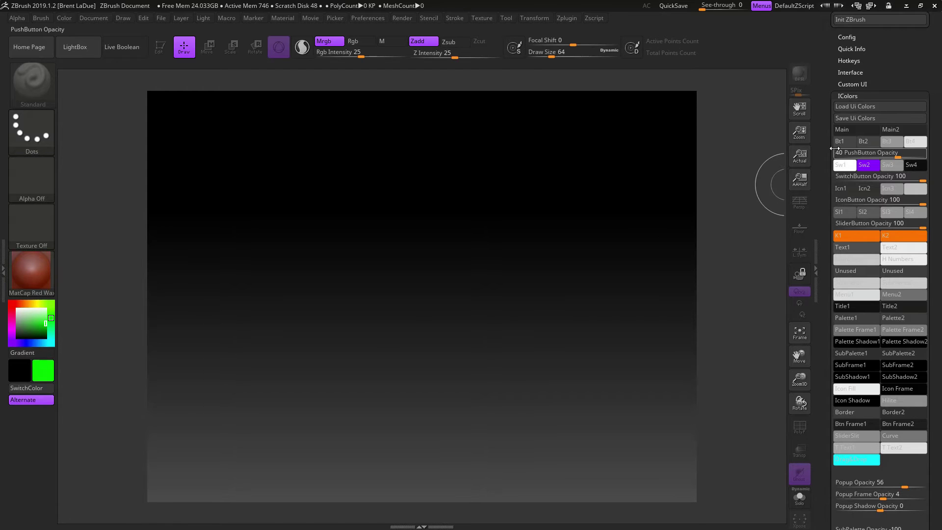
pyautogui.moveTo(864, 128); pyautogui.dragTo(41, 327)
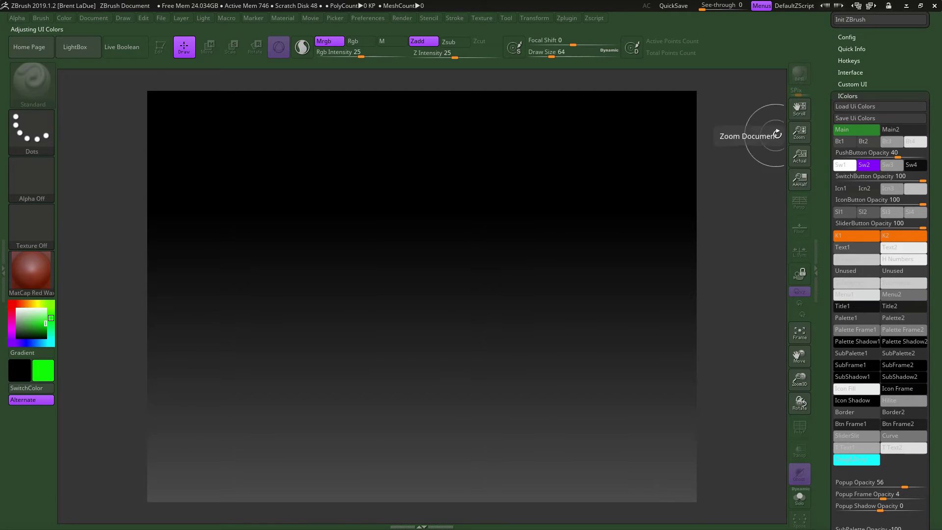
pyautogui.moveTo(903, 130); pyautogui.dragTo(38, 344)
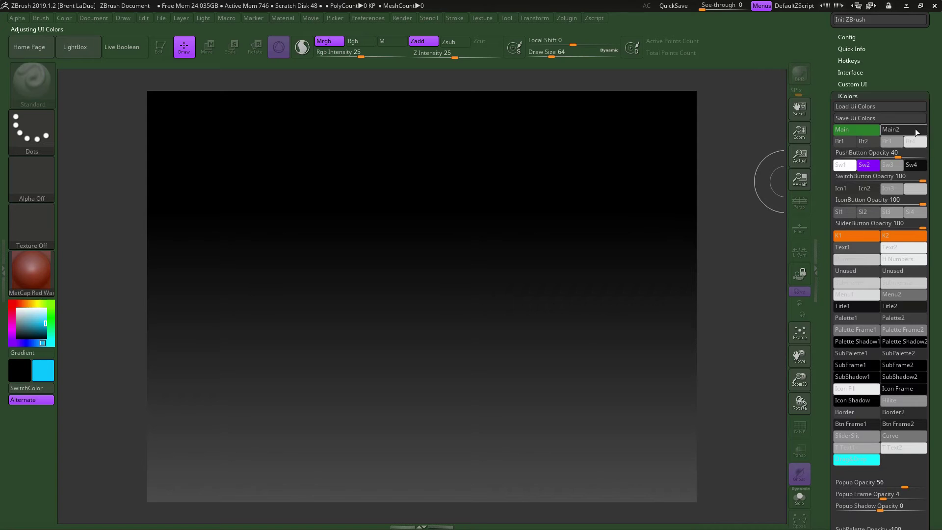
pyautogui.moveTo(916, 133); pyautogui.dragTo(33, 334)
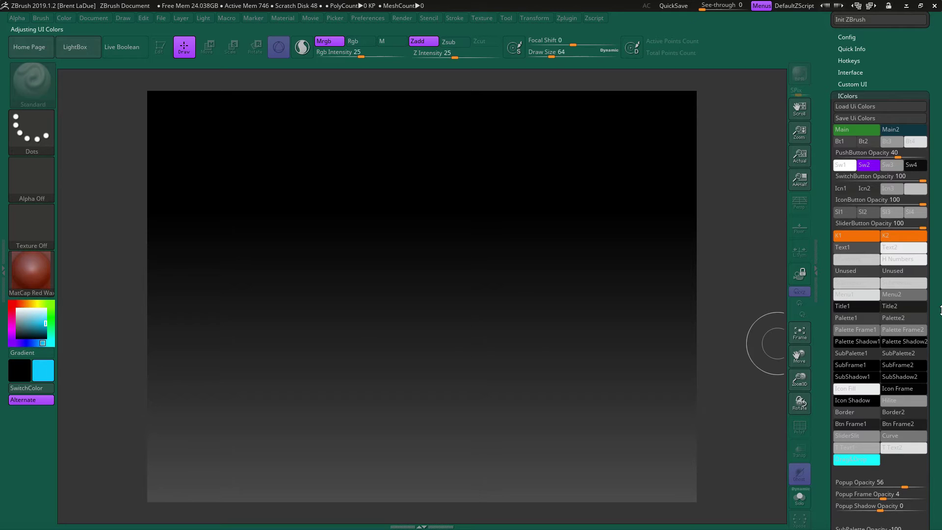
# - Bend the Tray Shading Curve, undo it, and set UI Gradient Merge to 72
pyautogui.scroll(-10, 940, 315)
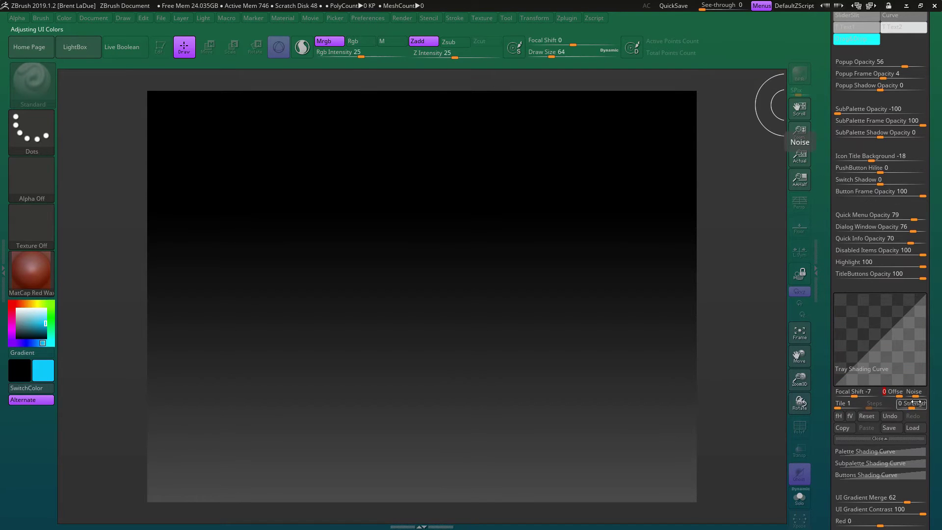
pyautogui.scroll(-1, 878, 373)
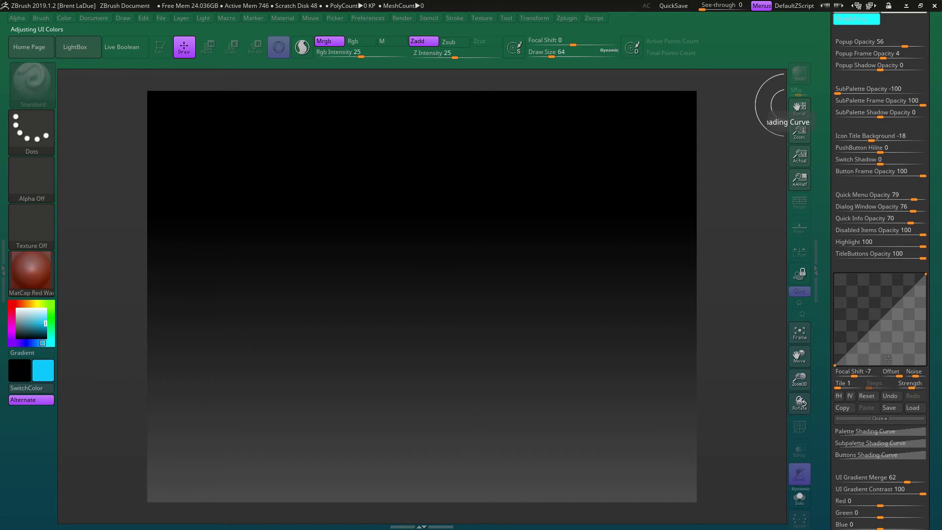
pyautogui.moveTo(873, 321)
pyautogui.mouseDown()
pyautogui.moveTo(854, 299)
pyautogui.moveTo(880, 328)
pyautogui.mouseUp()
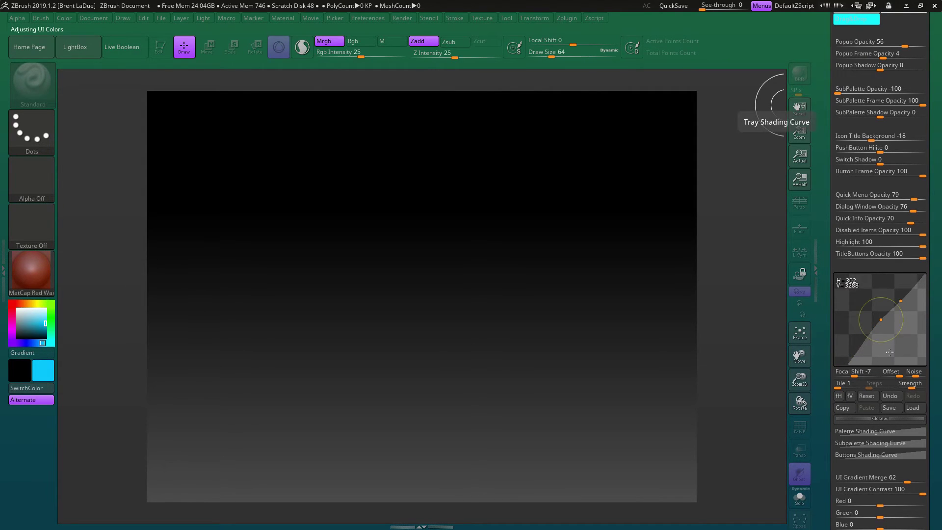
pyautogui.scroll(-4, 894, 222)
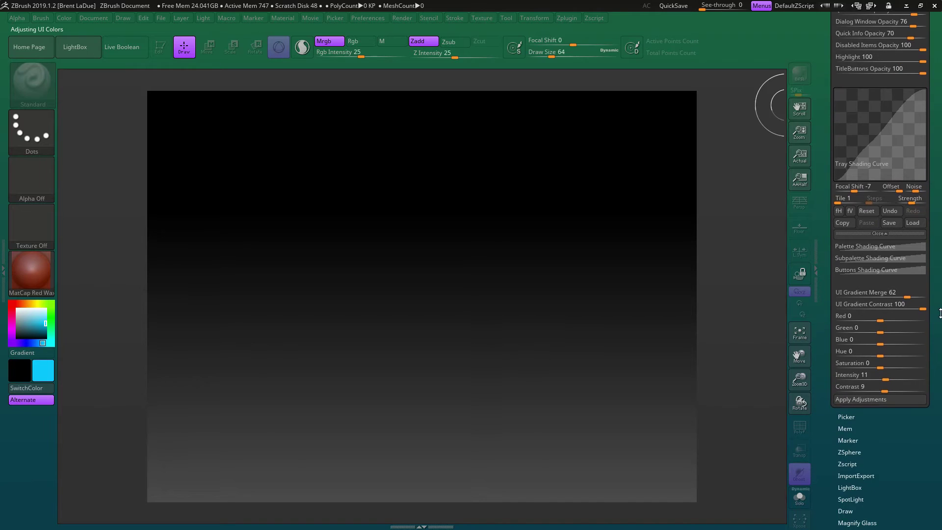
pyautogui.click(893, 213)
pyautogui.scroll(-1, 889, 245)
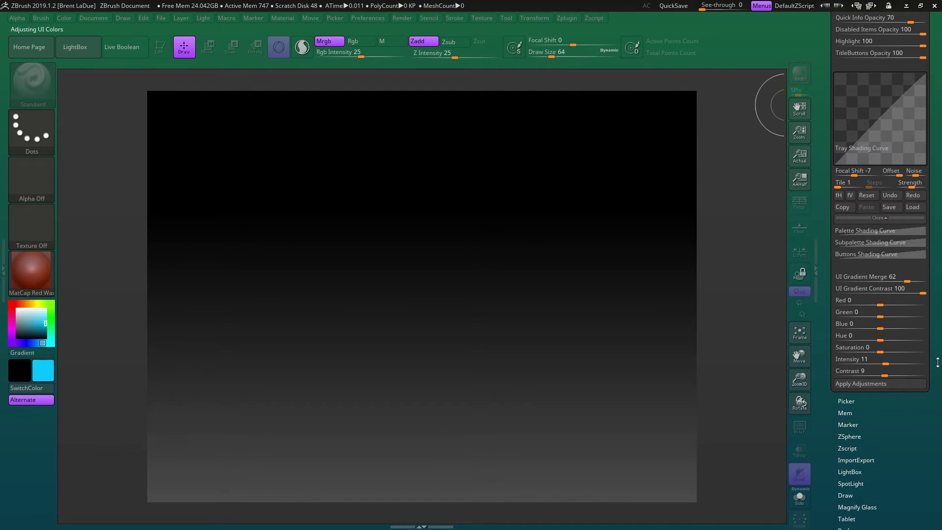
pyautogui.moveTo(901, 277); pyautogui.dragTo(925, 286)
# - Try a light blue Main colour and several lime-green Main2 colours
pyautogui.scroll(10, 868, 143)
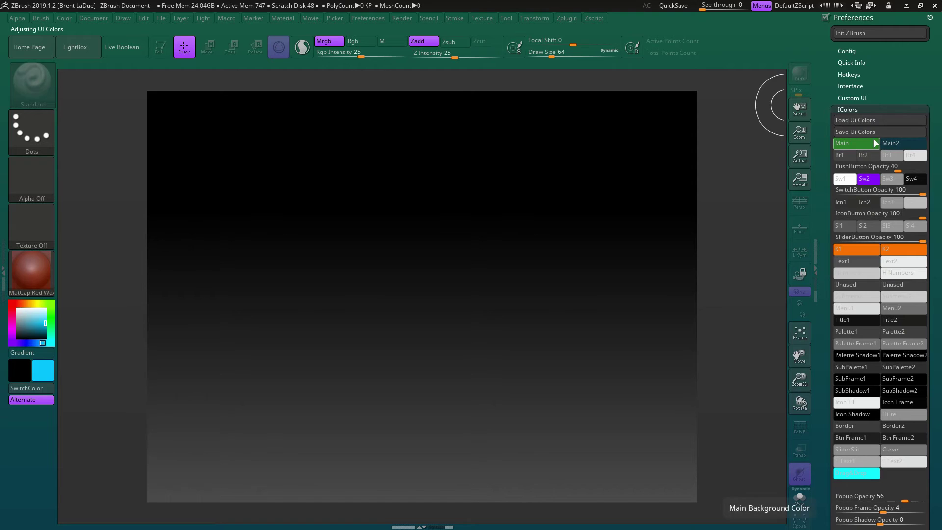
pyautogui.moveTo(868, 143); pyautogui.dragTo(28, 306)
pyautogui.click(903, 143)
pyautogui.moveTo(41, 318); pyautogui.dragTo(16, 345)
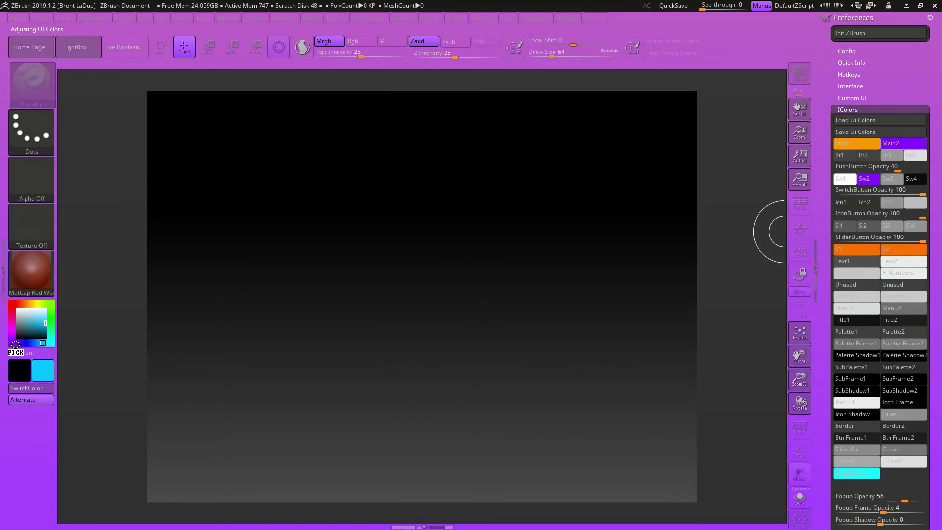
# - Darken both Main and Main2 to near-black teal shades from the colour picker
pyautogui.moveTo(867, 144); pyautogui.dragTo(37, 330)
pyautogui.moveTo(940, 311); pyautogui.dragTo(938, 217)
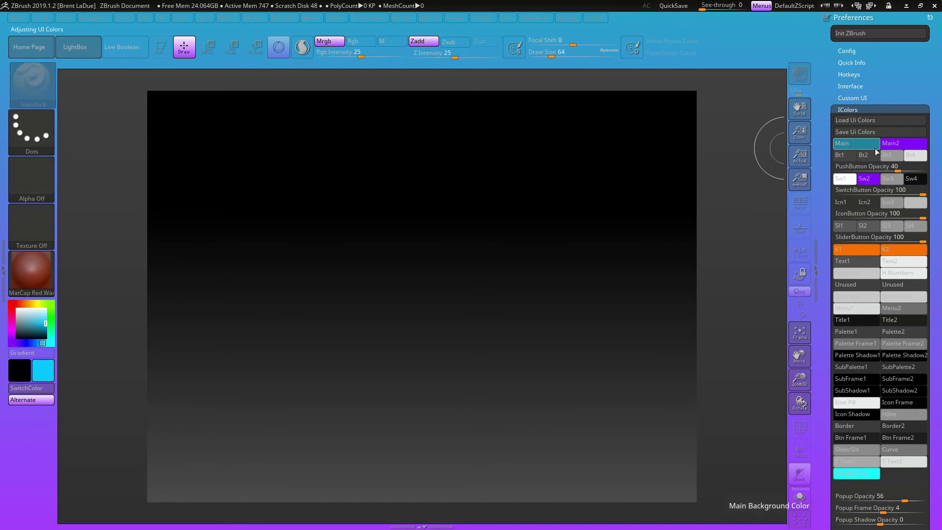
pyautogui.moveTo(876, 149); pyautogui.dragTo(39, 336)
pyautogui.moveTo(927, 140); pyautogui.dragTo(23, 336)
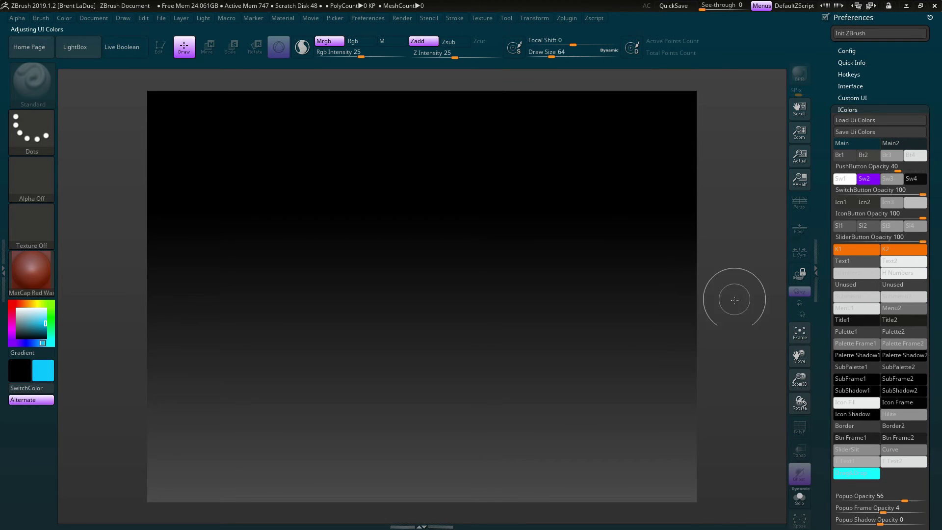
# - Recolour the document border from the colour picker
pyautogui.scroll(-1, 941, 310)
pyautogui.scroll(-3, 940, 310)
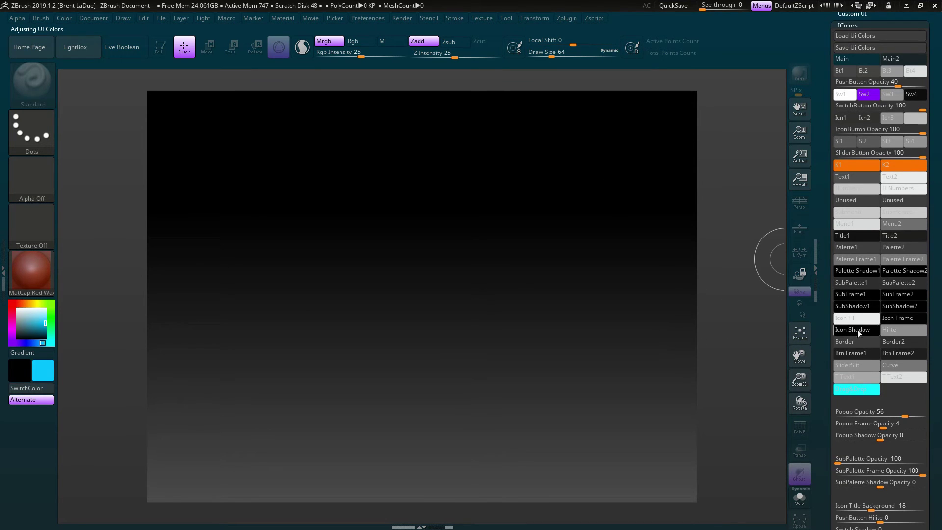
pyautogui.moveTo(851, 344); pyautogui.dragTo(28, 333)
# - Bend the Buttons Shading Curve, straighten it to a diagonal, and reset Focal Shift to 0
pyautogui.scroll(-15, 941, 329)
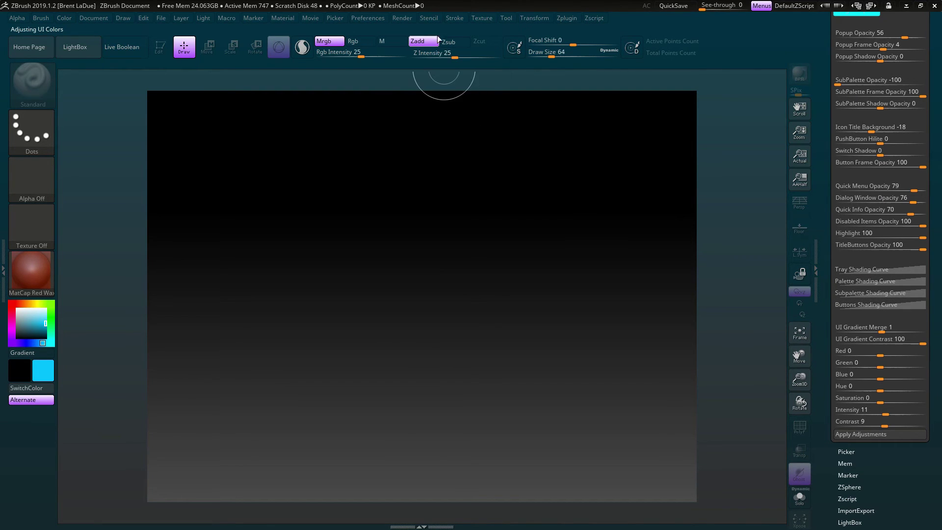
pyautogui.click(857, 305)
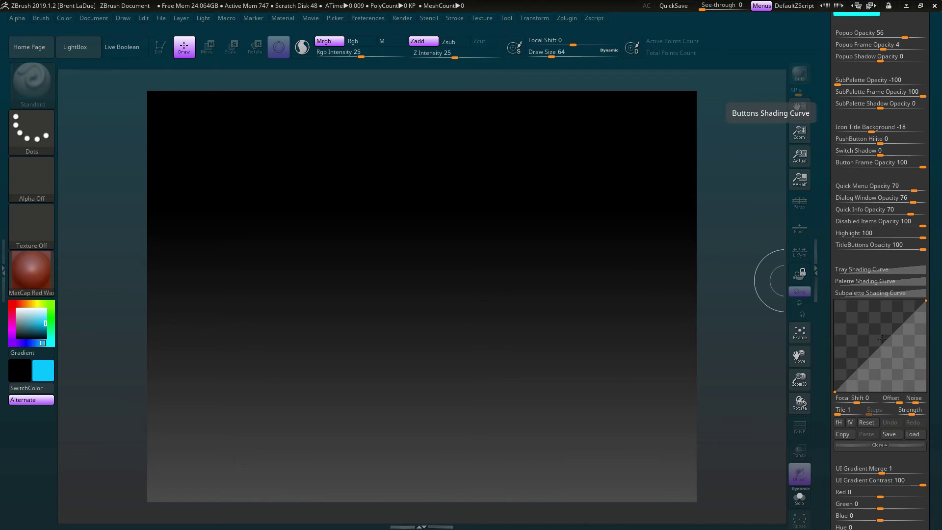
pyautogui.moveTo(879, 347)
pyautogui.mouseDown()
pyautogui.moveTo(866, 330)
pyautogui.moveTo(881, 335)
pyautogui.mouseUp()
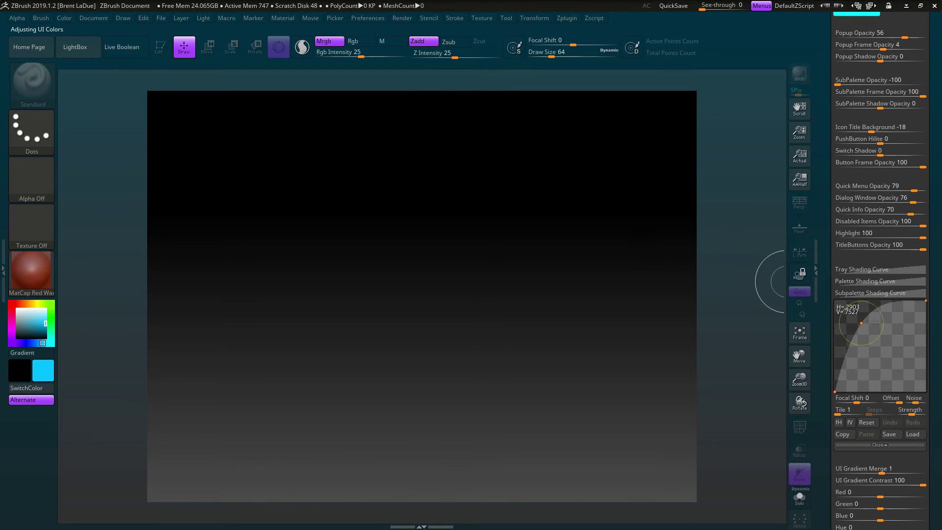
pyautogui.moveTo(857, 322)
pyautogui.mouseDown()
pyautogui.moveTo(887, 339)
pyautogui.moveTo(905, 393)
pyautogui.moveTo(835, 307)
pyautogui.moveTo(878, 346)
pyautogui.mouseUp()
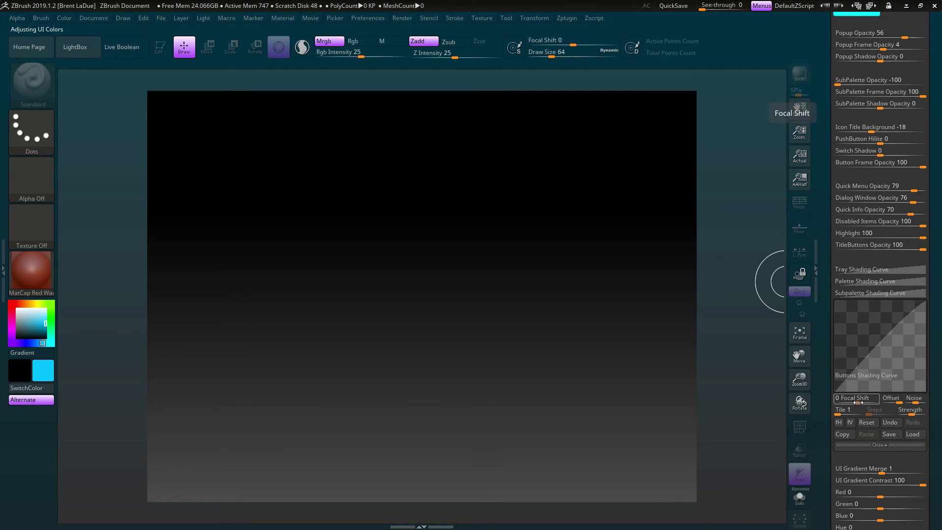
pyautogui.moveTo(861, 398)
pyautogui.mouseDown()
pyautogui.moveTo(897, 396)
pyautogui.moveTo(807, 400)
pyautogui.moveTo(884, 397)
pyautogui.moveTo(865, 394)
pyautogui.mouseUp()
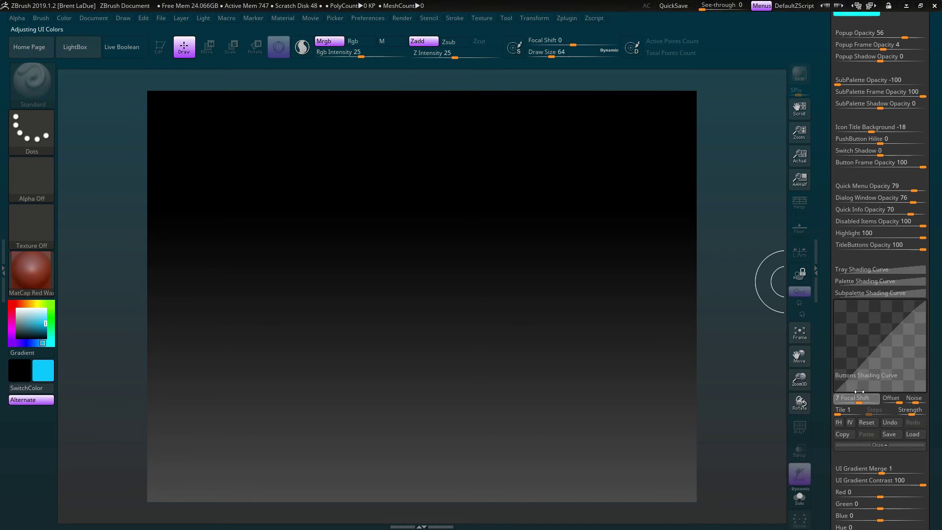
pyautogui.moveTo(859, 392); pyautogui.dragTo(857, 395)
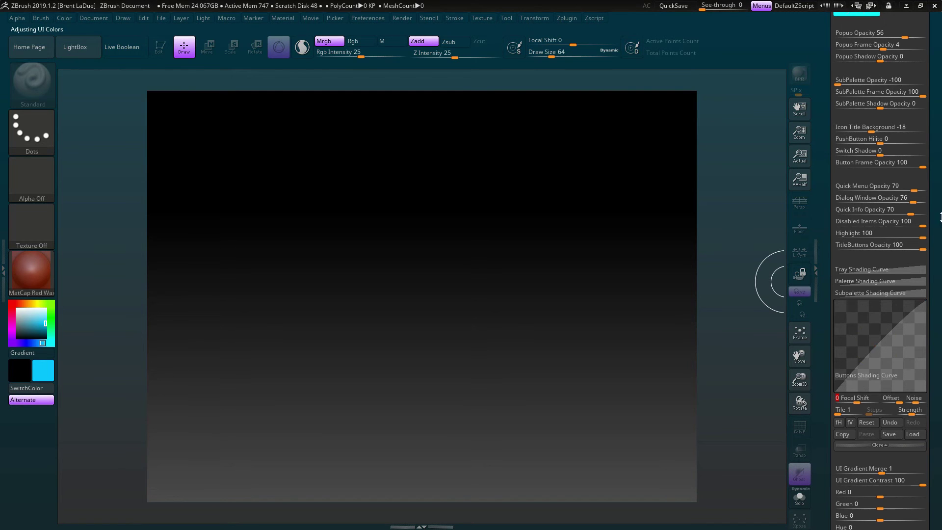
pyautogui.moveTo(940, 200); pyautogui.dragTo(941, 344)
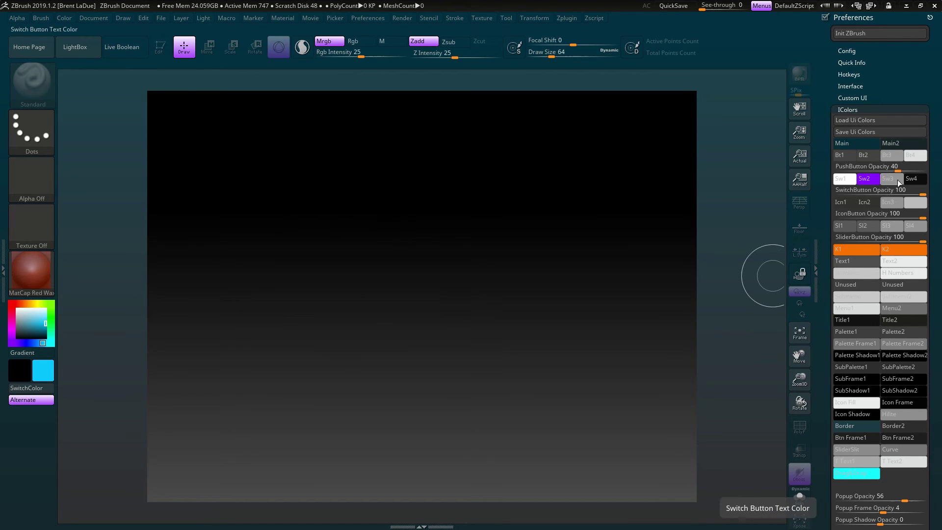
# - Pick a new Sw3 switch-button text colour and bring up the Document palette
pyautogui.moveTo(897, 180)
pyautogui.mouseDown()
pyautogui.moveTo(771, 150)
pyautogui.moveTo(710, 89)
pyautogui.moveTo(848, 239)
pyautogui.moveTo(886, 183)
pyautogui.moveTo(901, 216)
pyautogui.moveTo(897, 178)
pyautogui.mouseUp()
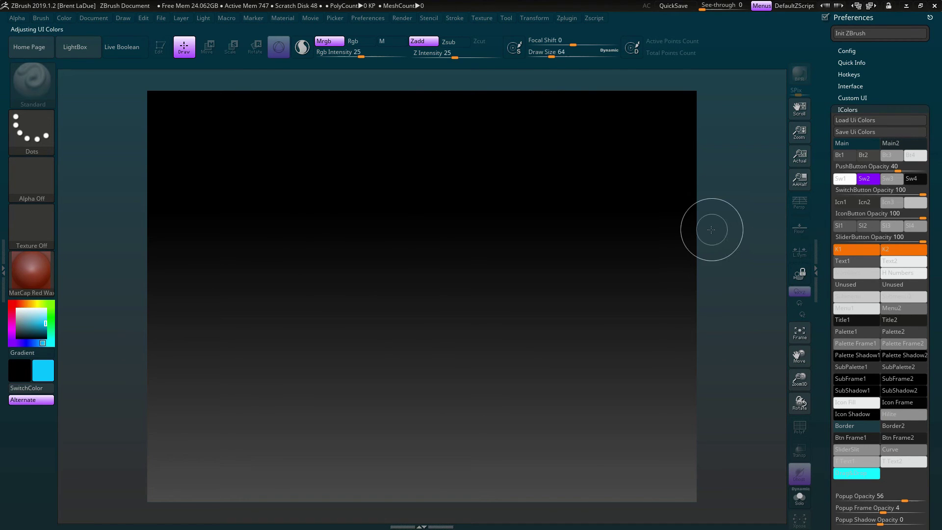
pyautogui.click(97, 19)
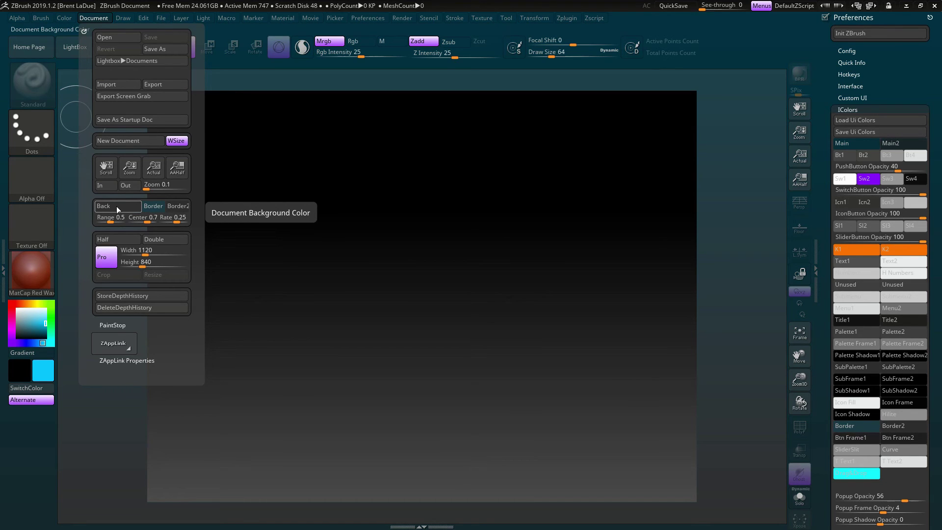
# - Set the document Back colour to a dark olive taken from the colour picker
pyautogui.moveTo(116, 206)
pyautogui.mouseDown()
pyautogui.moveTo(38, 284)
pyautogui.moveTo(22, 286)
pyautogui.moveTo(17, 310)
pyautogui.moveTo(27, 302)
pyautogui.moveTo(13, 326)
pyautogui.moveTo(24, 339)
pyautogui.moveTo(30, 305)
pyautogui.moveTo(121, 215)
pyautogui.mouseUp()
pyautogui.click(32, 302)
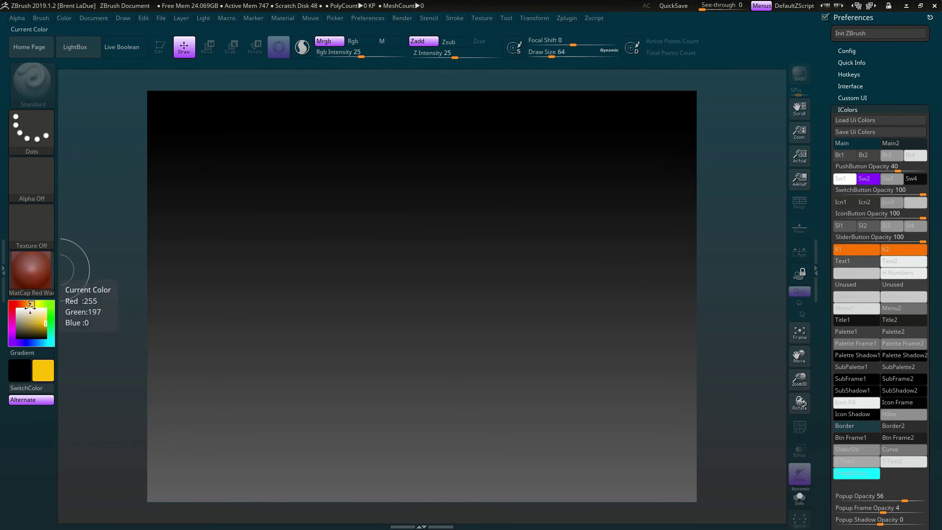
pyautogui.click(105, 17)
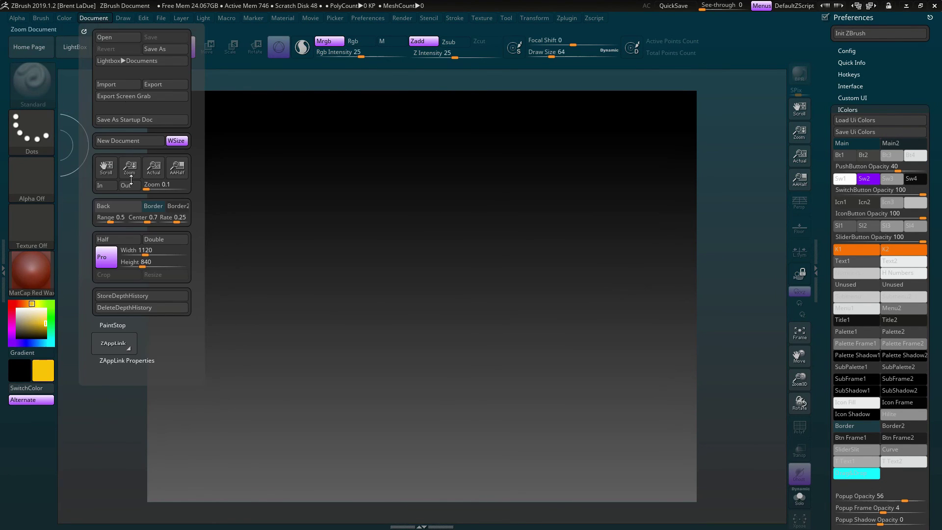
pyautogui.moveTo(133, 208); pyautogui.dragTo(25, 333)
pyautogui.click(100, 18)
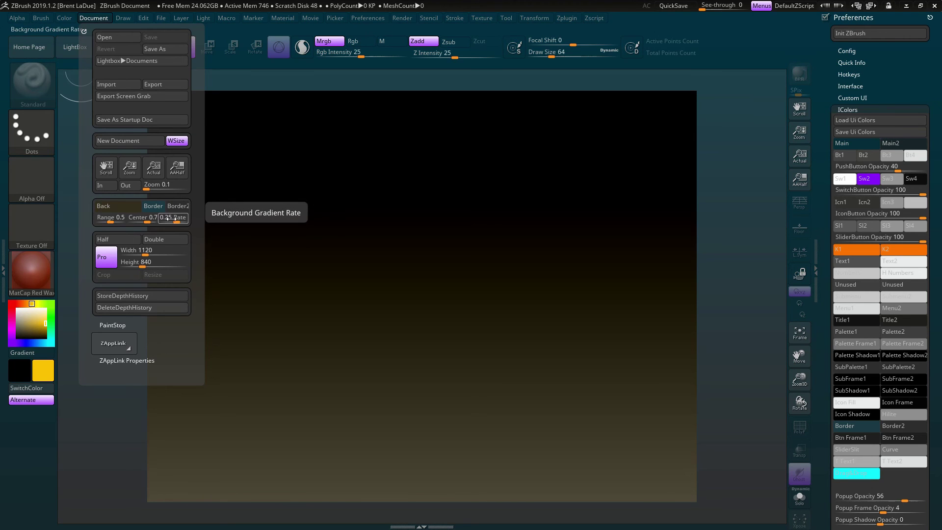
# - Adjust the background gradient Center, Range and Rate, leaving Range and Rate at 0
pyautogui.moveTo(142, 220); pyautogui.dragTo(86, 221)
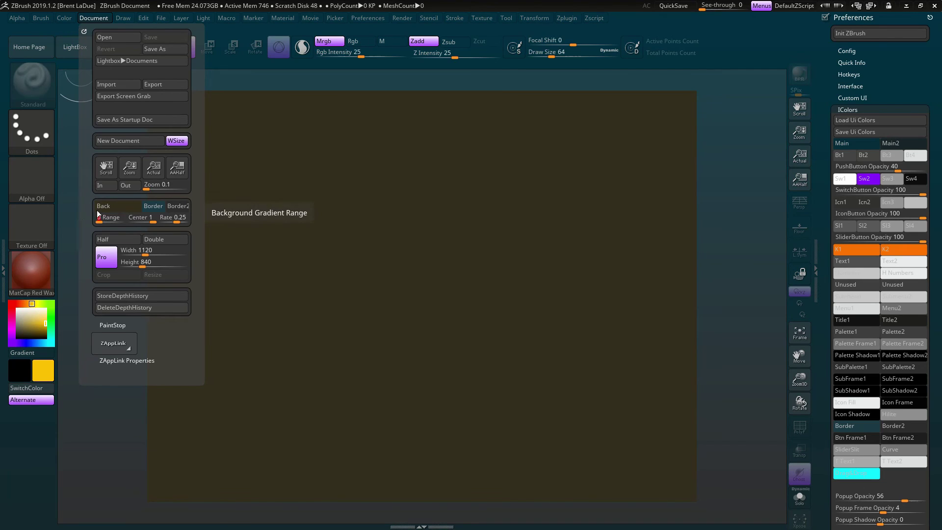
pyautogui.moveTo(152, 220)
pyautogui.mouseDown()
pyautogui.moveTo(144, 220)
pyautogui.moveTo(158, 220)
pyautogui.mouseUp()
pyautogui.moveTo(101, 220); pyautogui.dragTo(108, 221)
pyautogui.moveTo(176, 220); pyautogui.dragTo(175, 220)
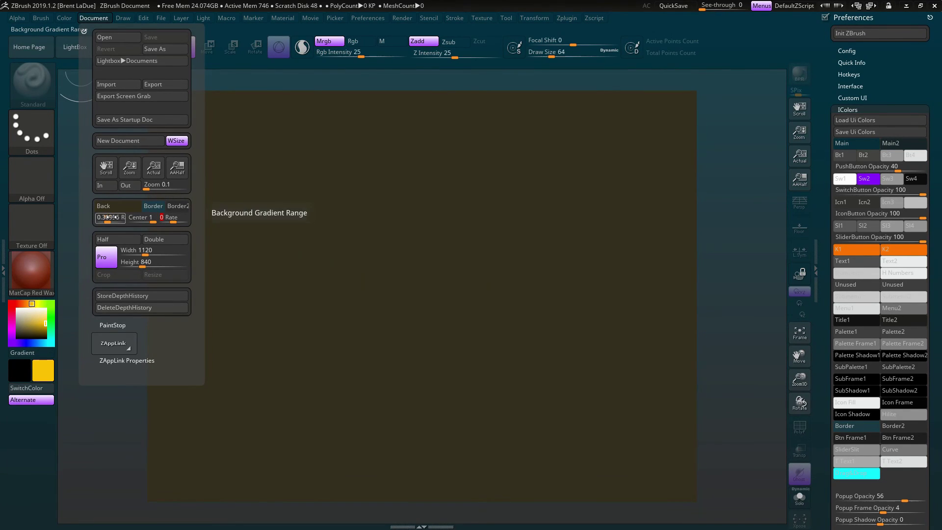
pyautogui.moveTo(113, 218); pyautogui.dragTo(50, 290)
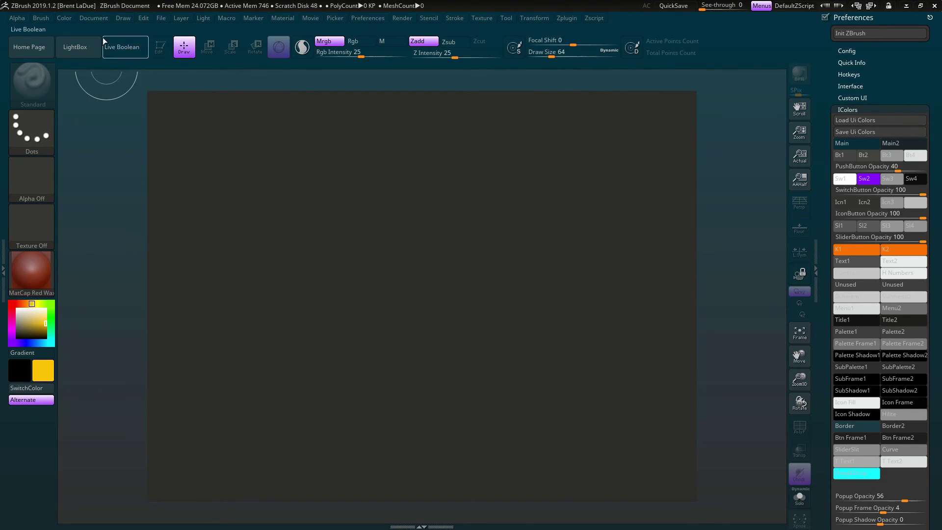
# - Set the Document background Range to about 0.28, then expand Preferences > Config
pyautogui.click(99, 16)
pyautogui.moveTo(100, 219); pyautogui.dragTo(167, 216)
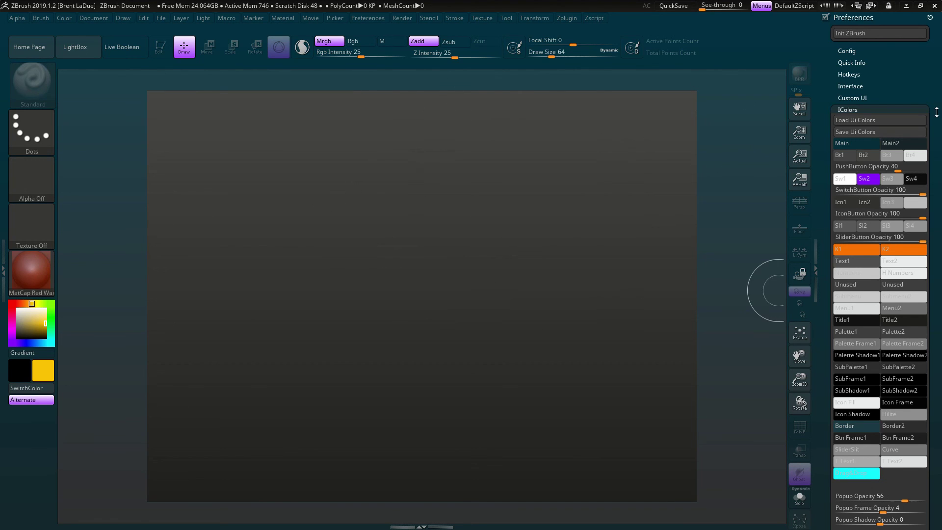
pyautogui.click(365, 18)
pyautogui.click(364, 17)
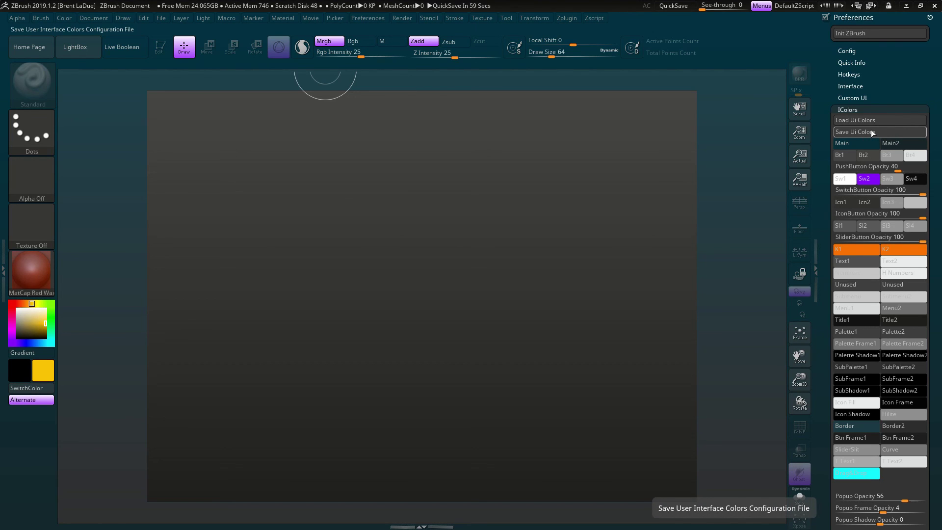
pyautogui.click(367, 18)
pyautogui.click(389, 55)
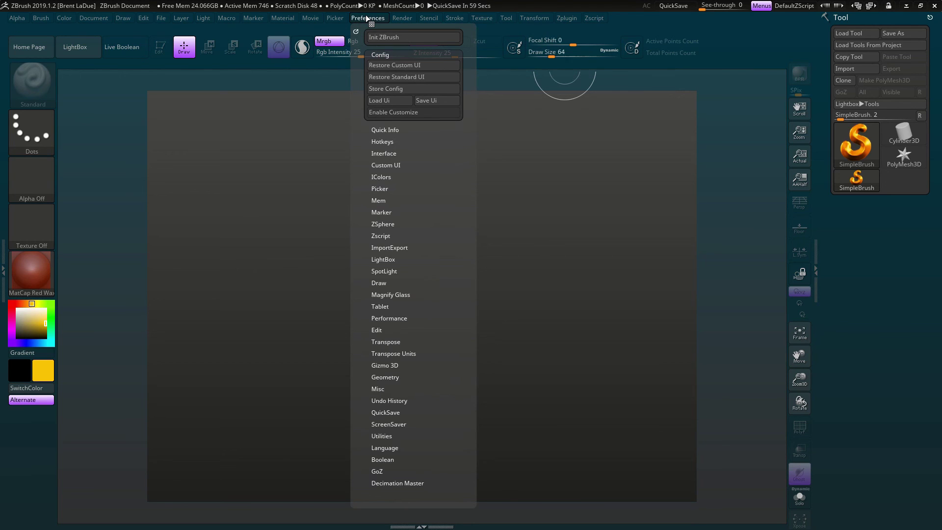
# - Run Restore Standard UI from Preferences > Config and confirm it
pyautogui.click(356, 31)
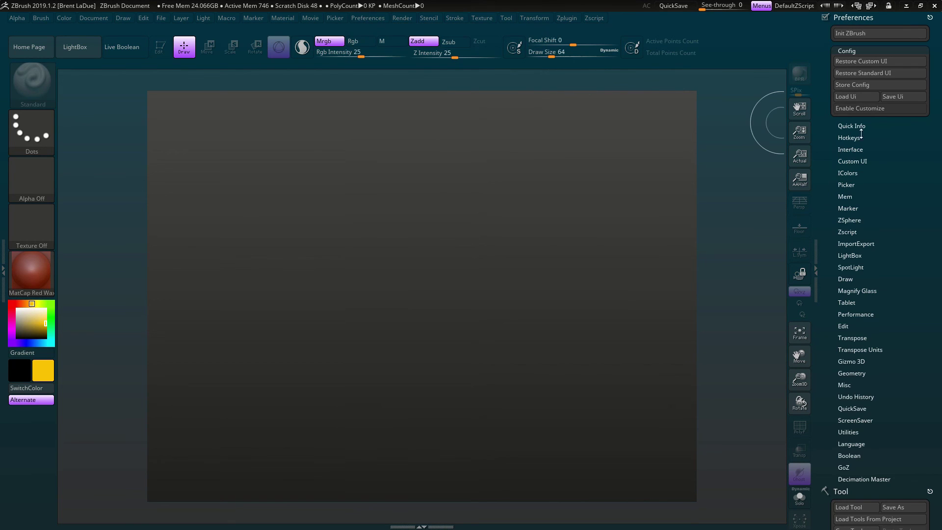
pyautogui.click(856, 174)
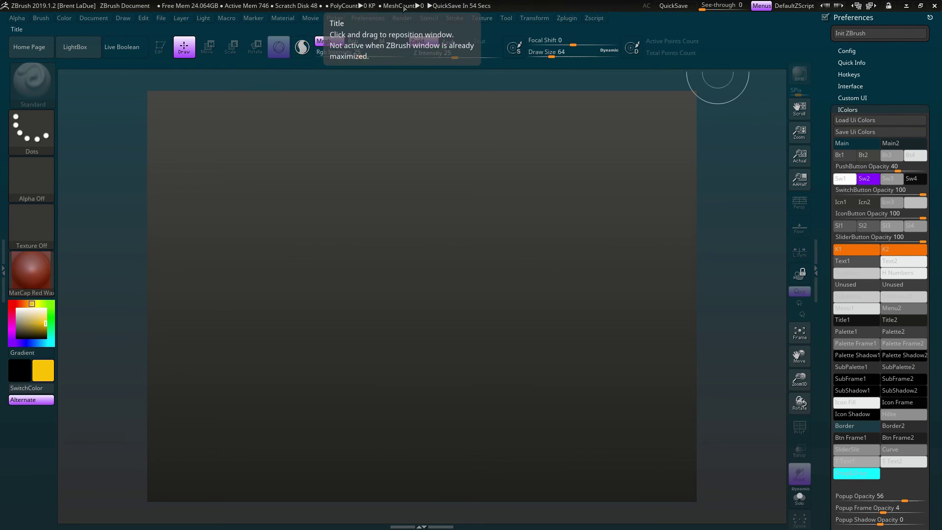
pyautogui.click(360, 17)
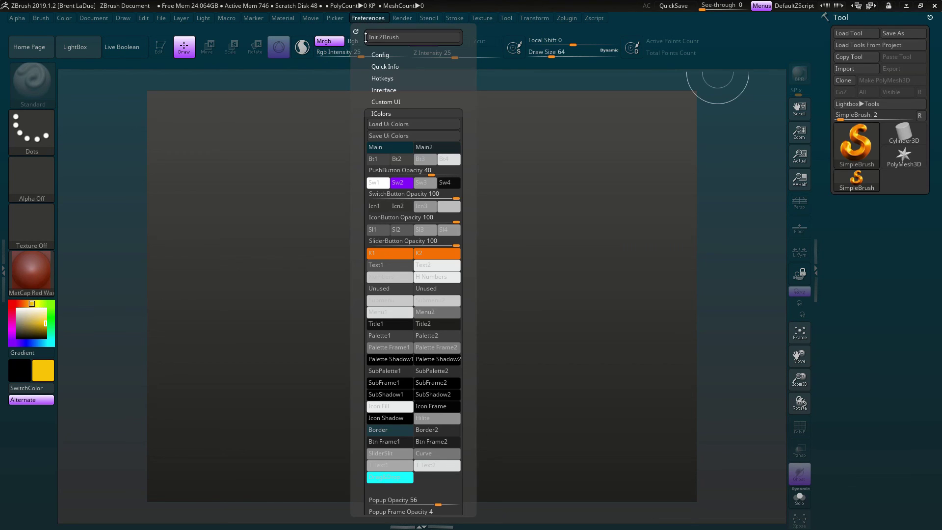
pyautogui.click(394, 53)
pyautogui.click(393, 78)
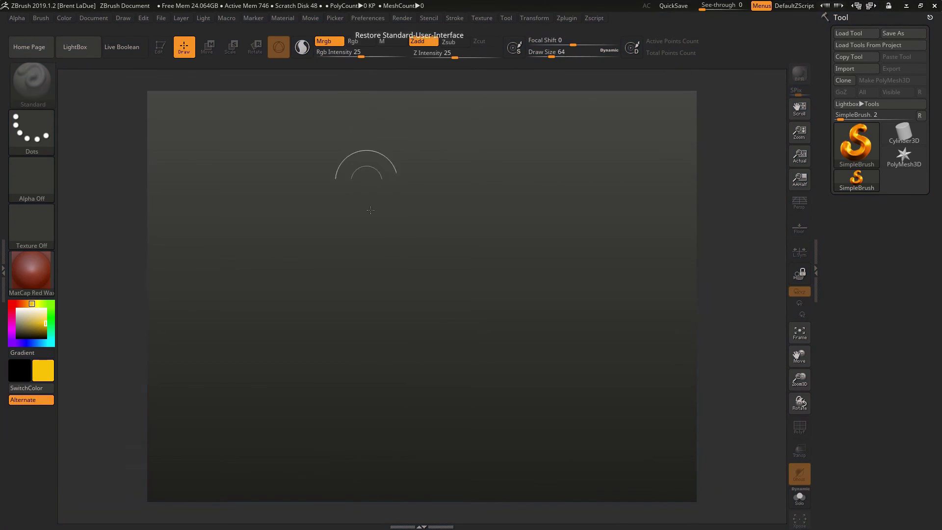